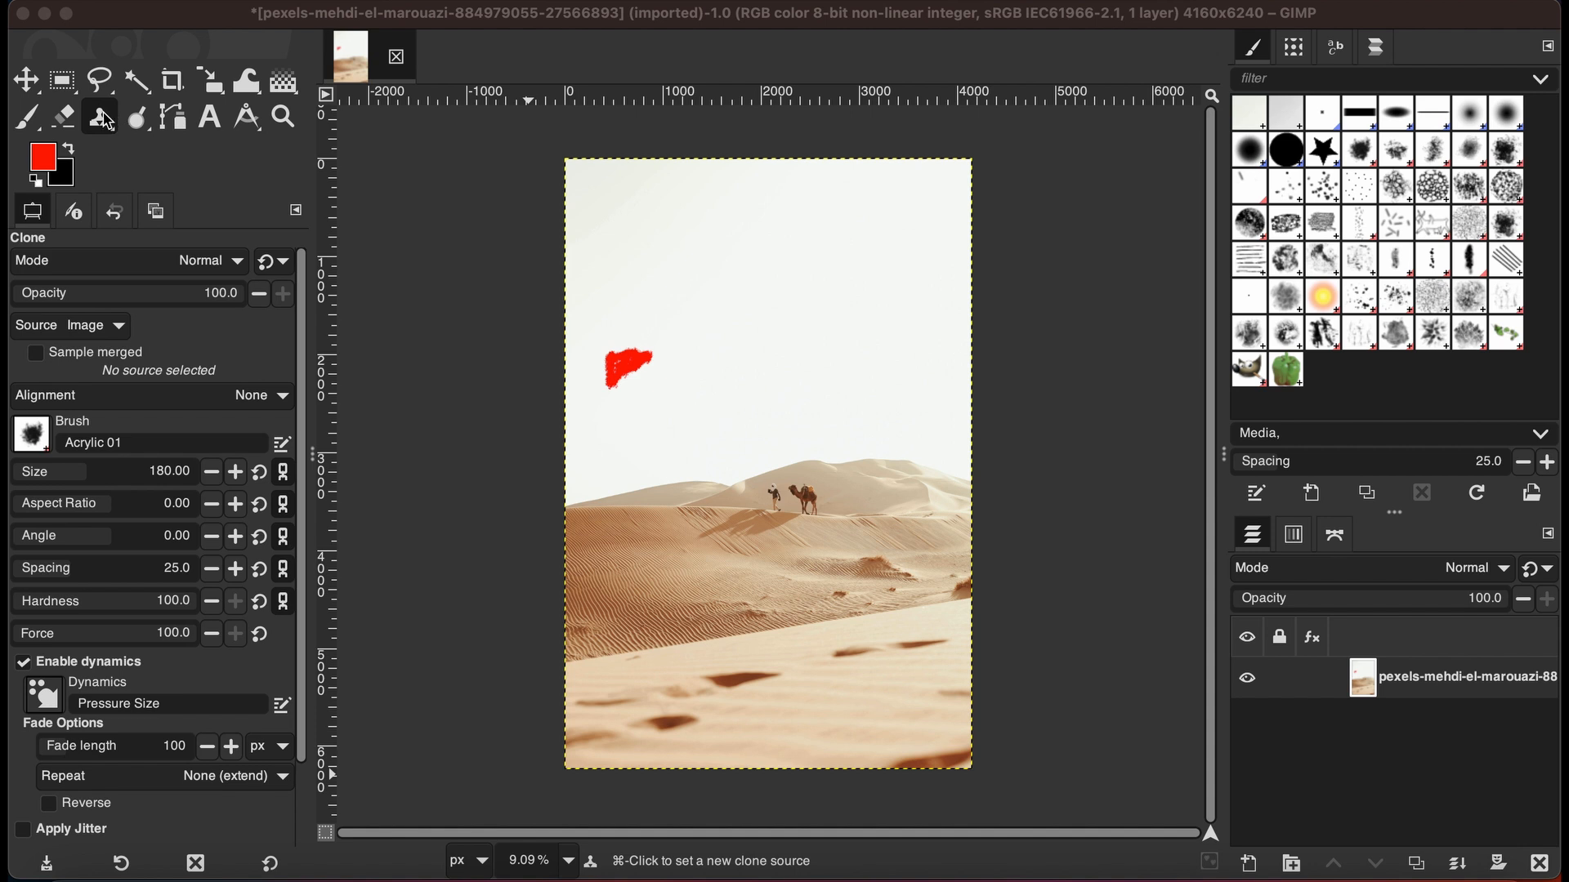
Set the Clone brush to 2. Hardness 050 with size 407, hardness 74 and force 59
left_click(393, 260)
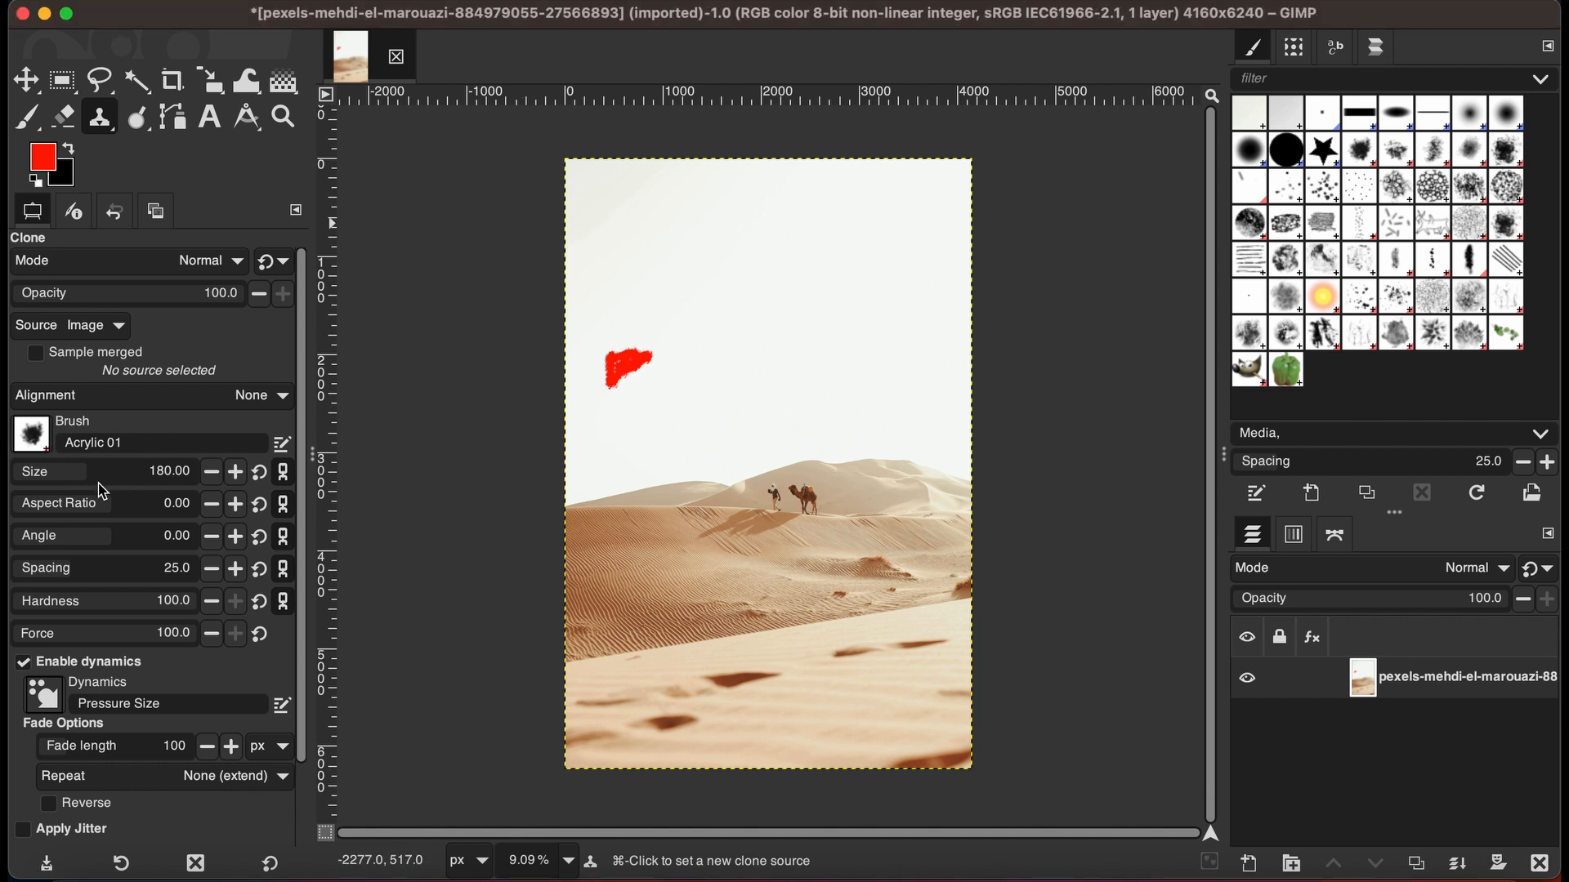
left_click(44, 446)
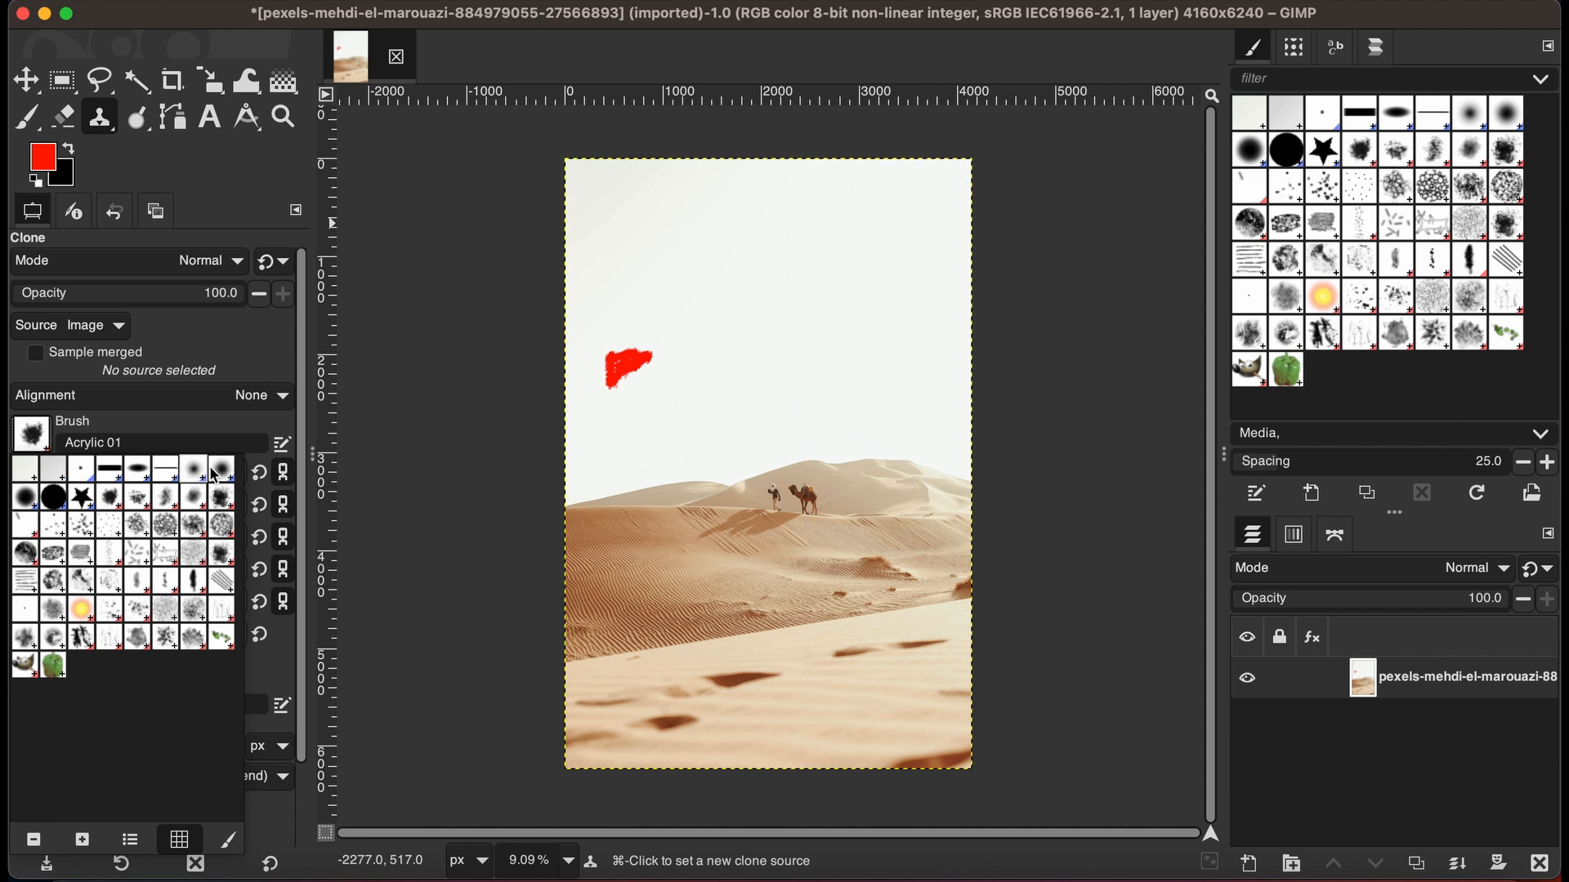
left_click(219, 471)
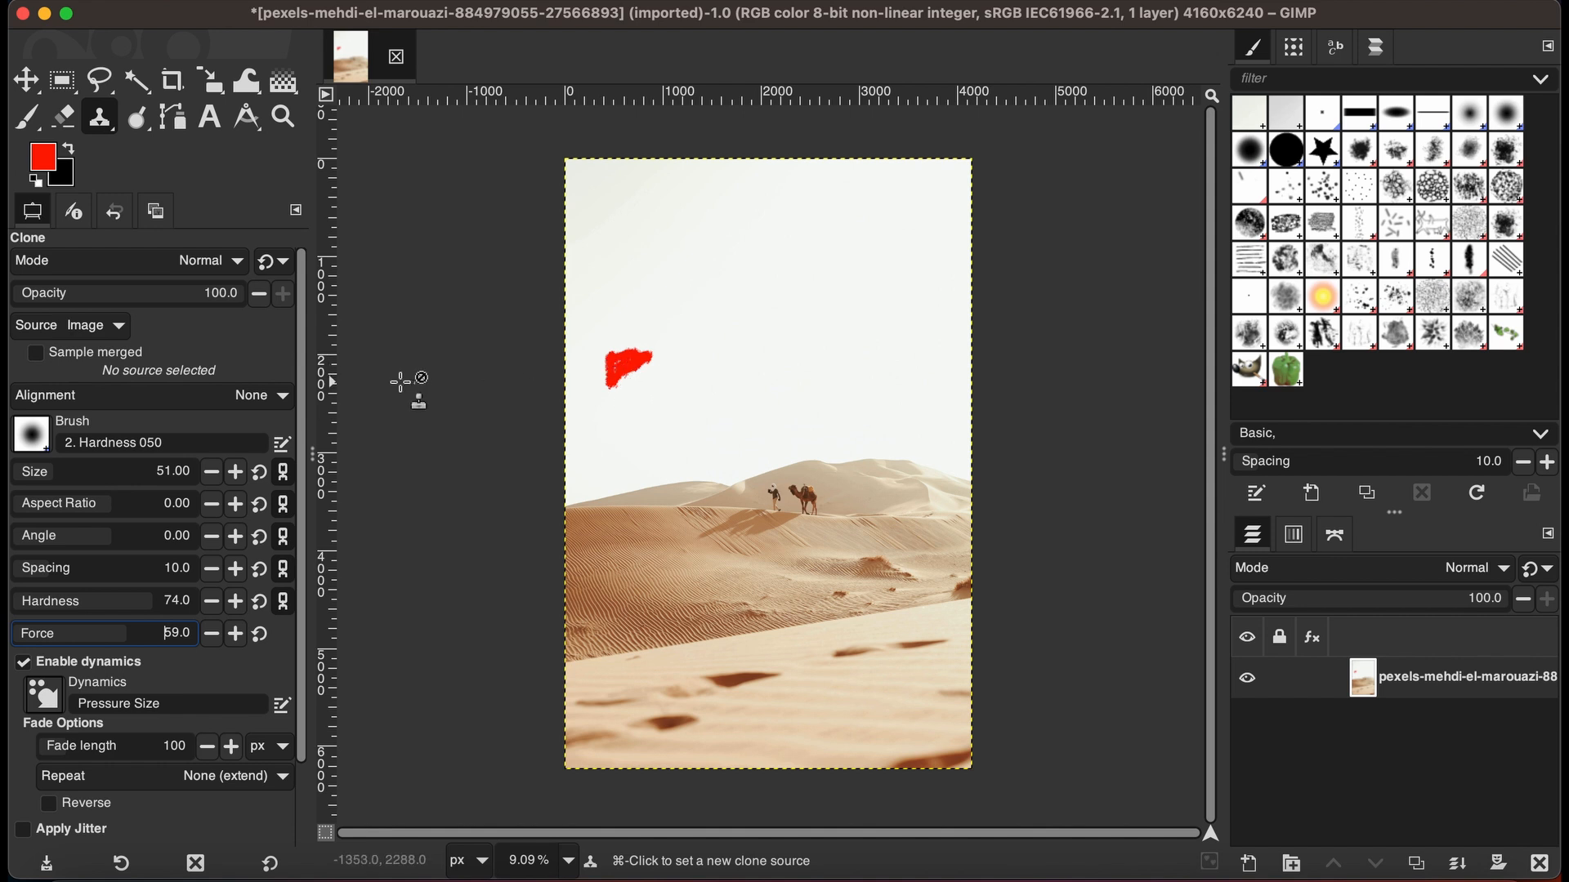
left_click(72, 472)
left_click(82, 472)
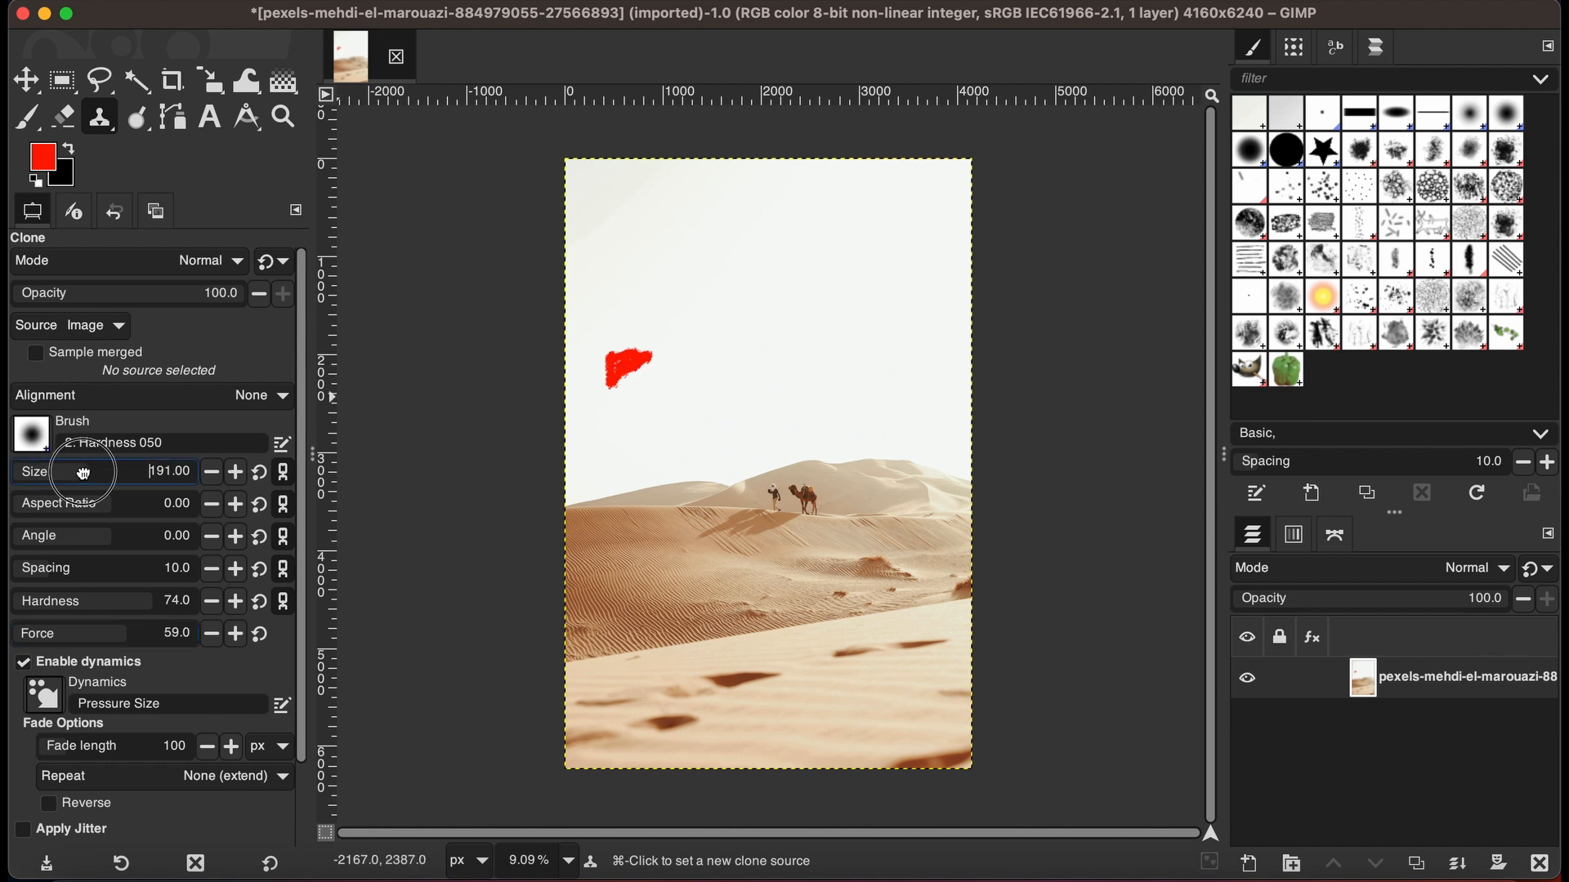
left_click(110, 472)
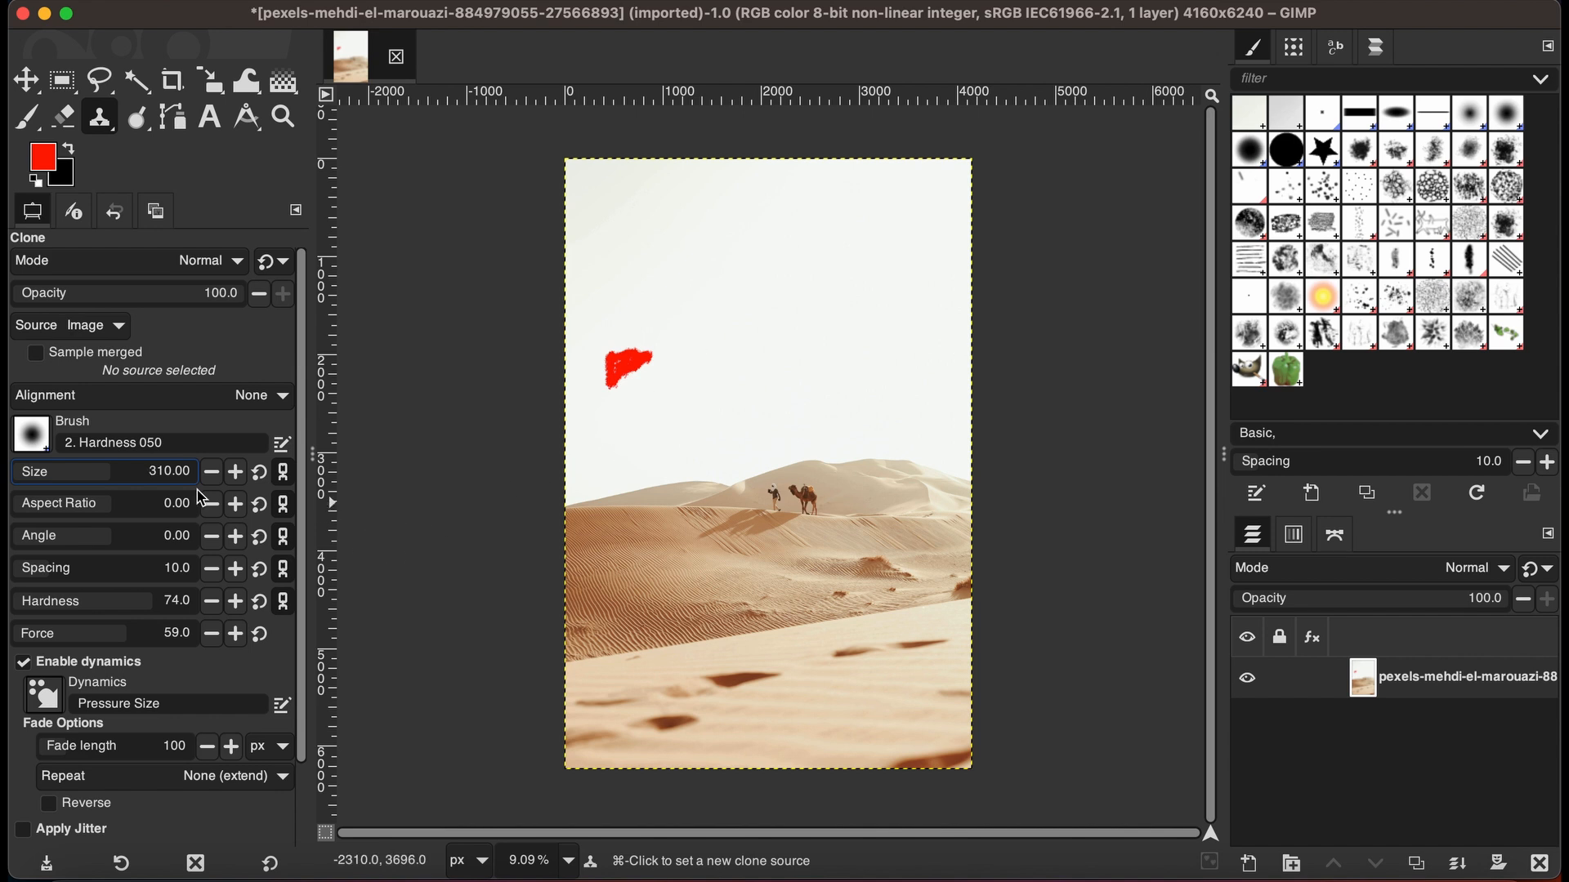
left_click(124, 470)
Clone clean sky sampled from beside the red paint mark over the mark until it is covered
scroll(590, 391, "up", 1)
scroll(590, 390, "down", 3)
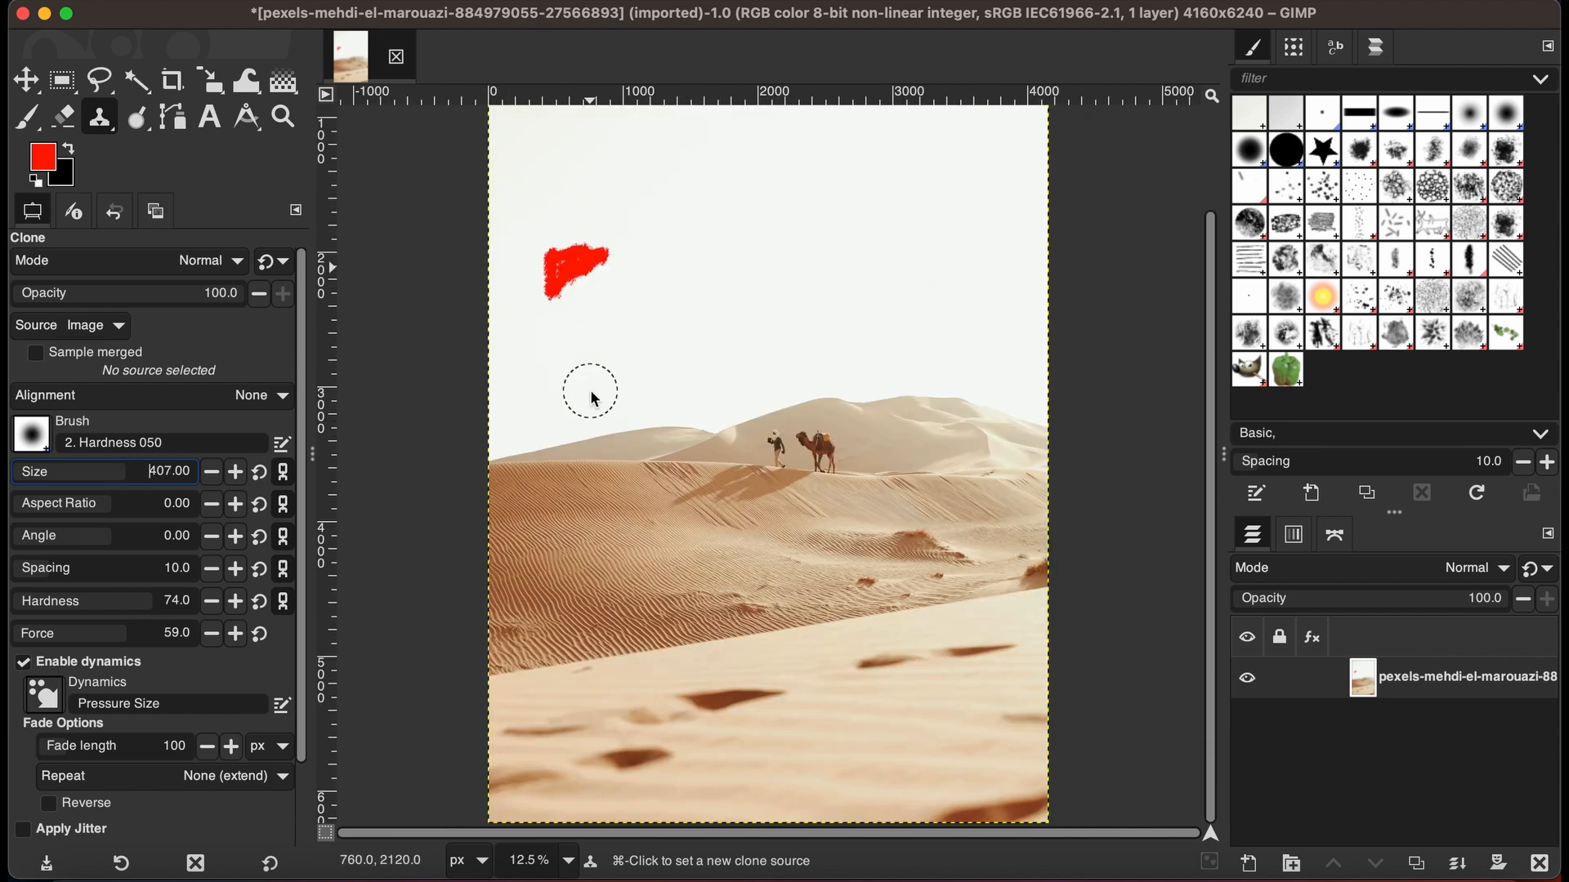
scroll(590, 390, "up", 3)
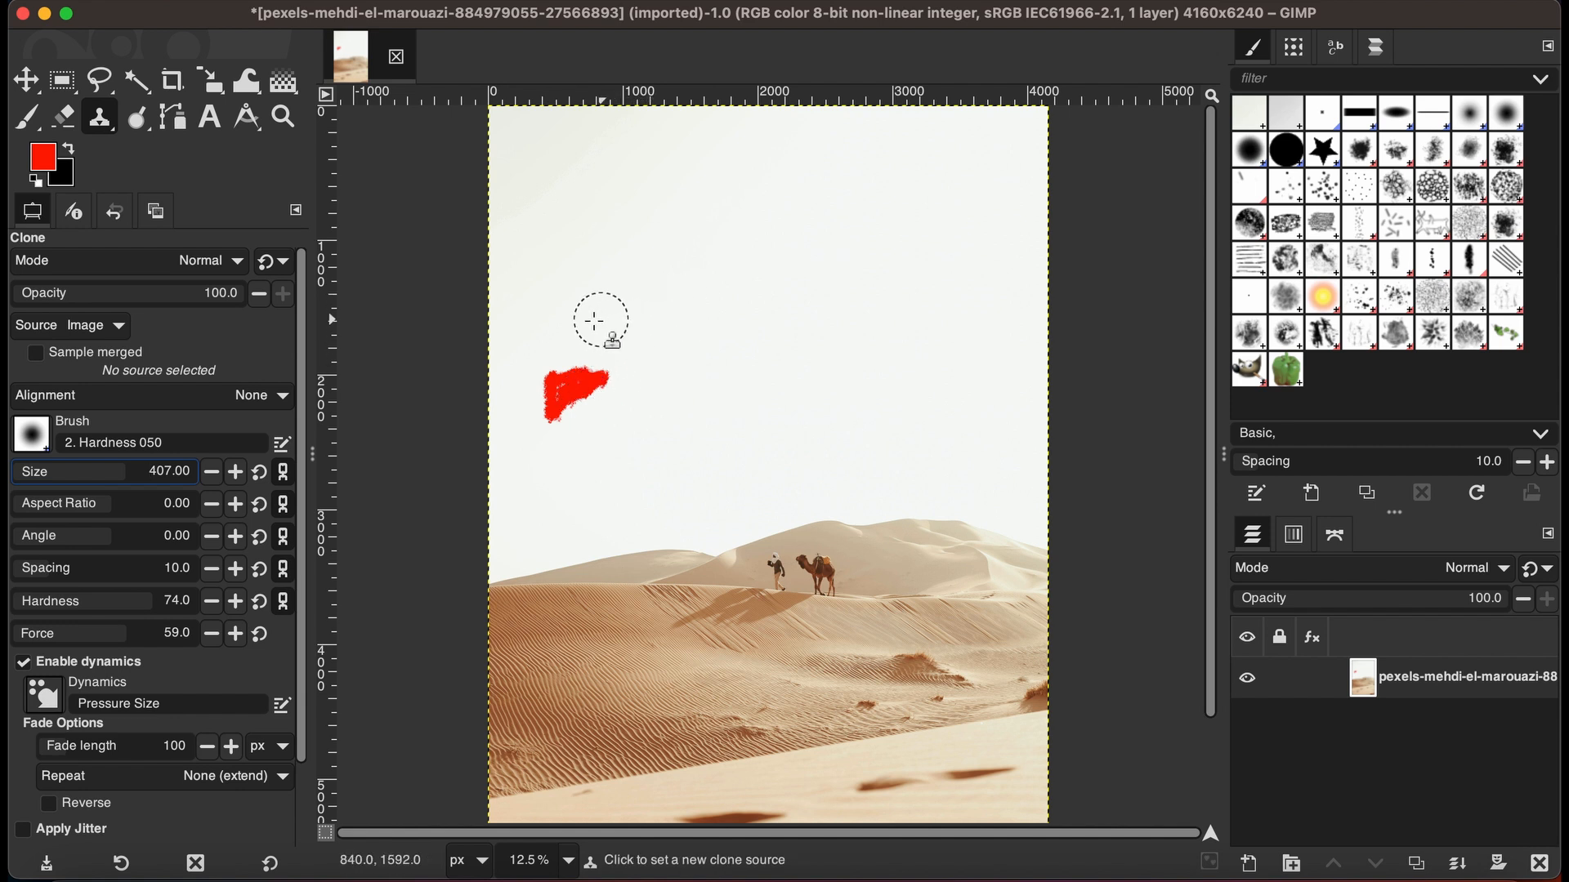
left_click(654, 359, "super")
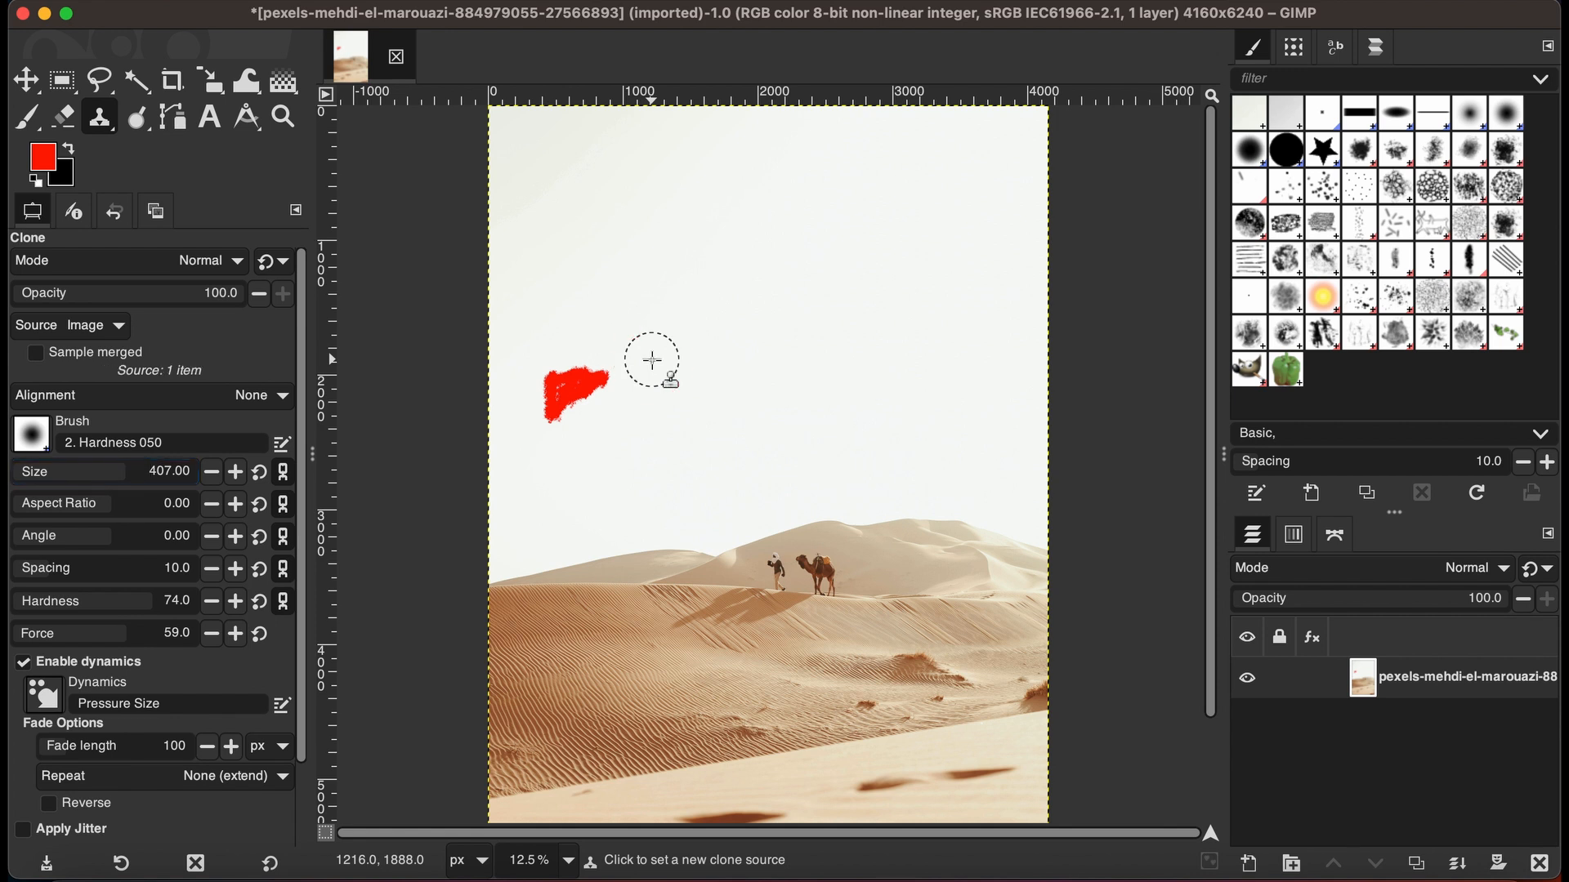
mouse_move(600, 399)
left_mouse_down()
mouse_move(581, 371)
mouse_move(598, 364)
mouse_move(578, 390)
mouse_move(567, 364)
mouse_move(552, 406)
left_mouse_up()
key("super+z")
left_click(601, 370, "super")
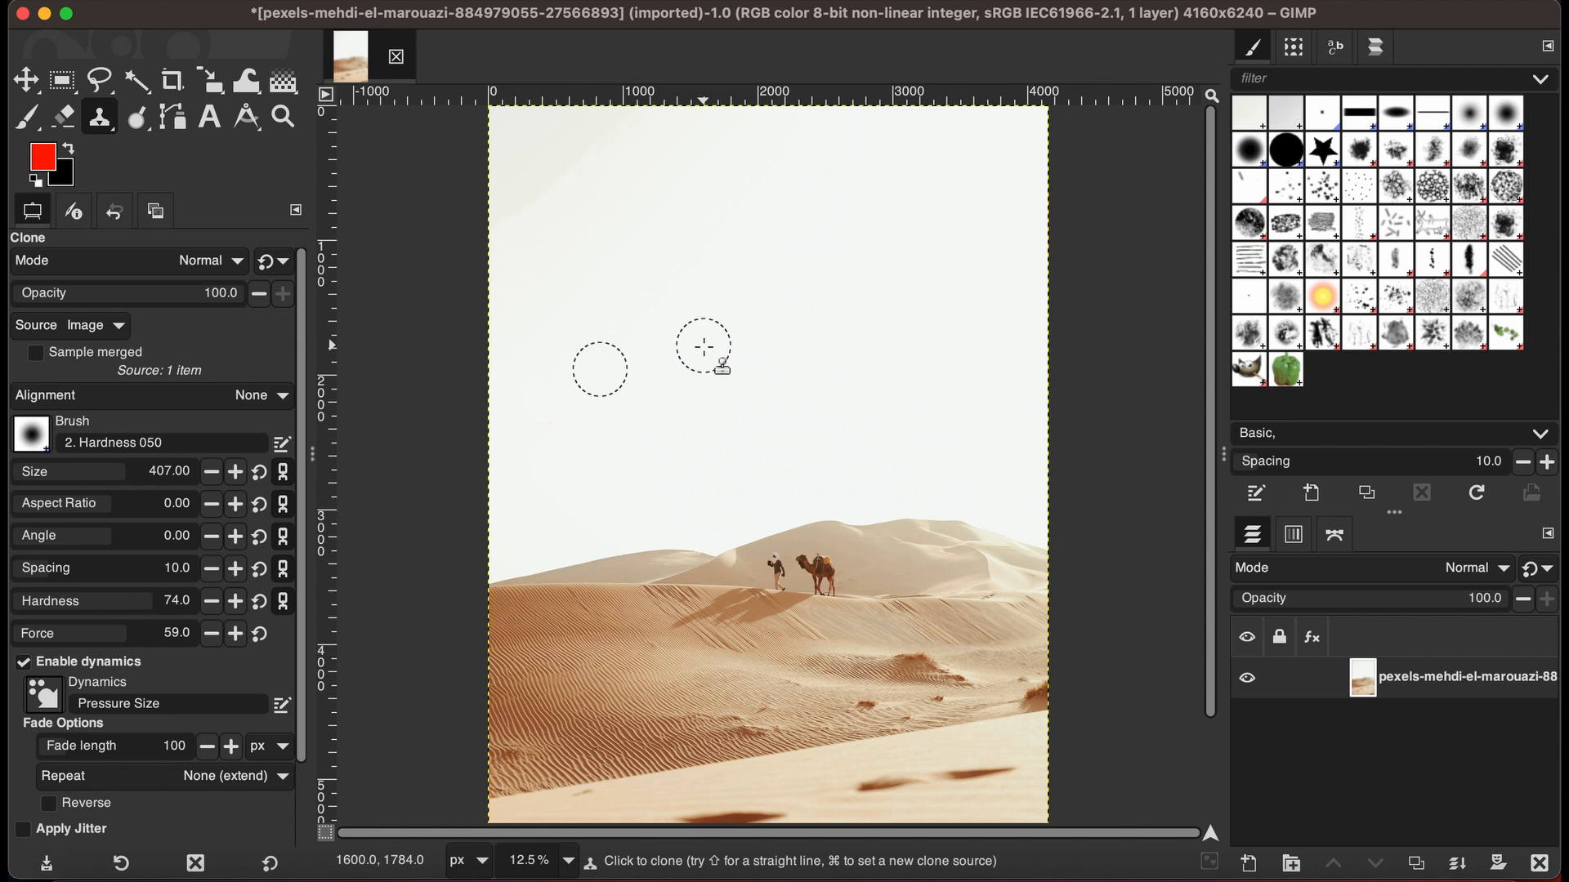
Use the Healing tool to remove the upper row of dark footprints in the left foreground, sampling clean sand to their right
left_click(102, 107)
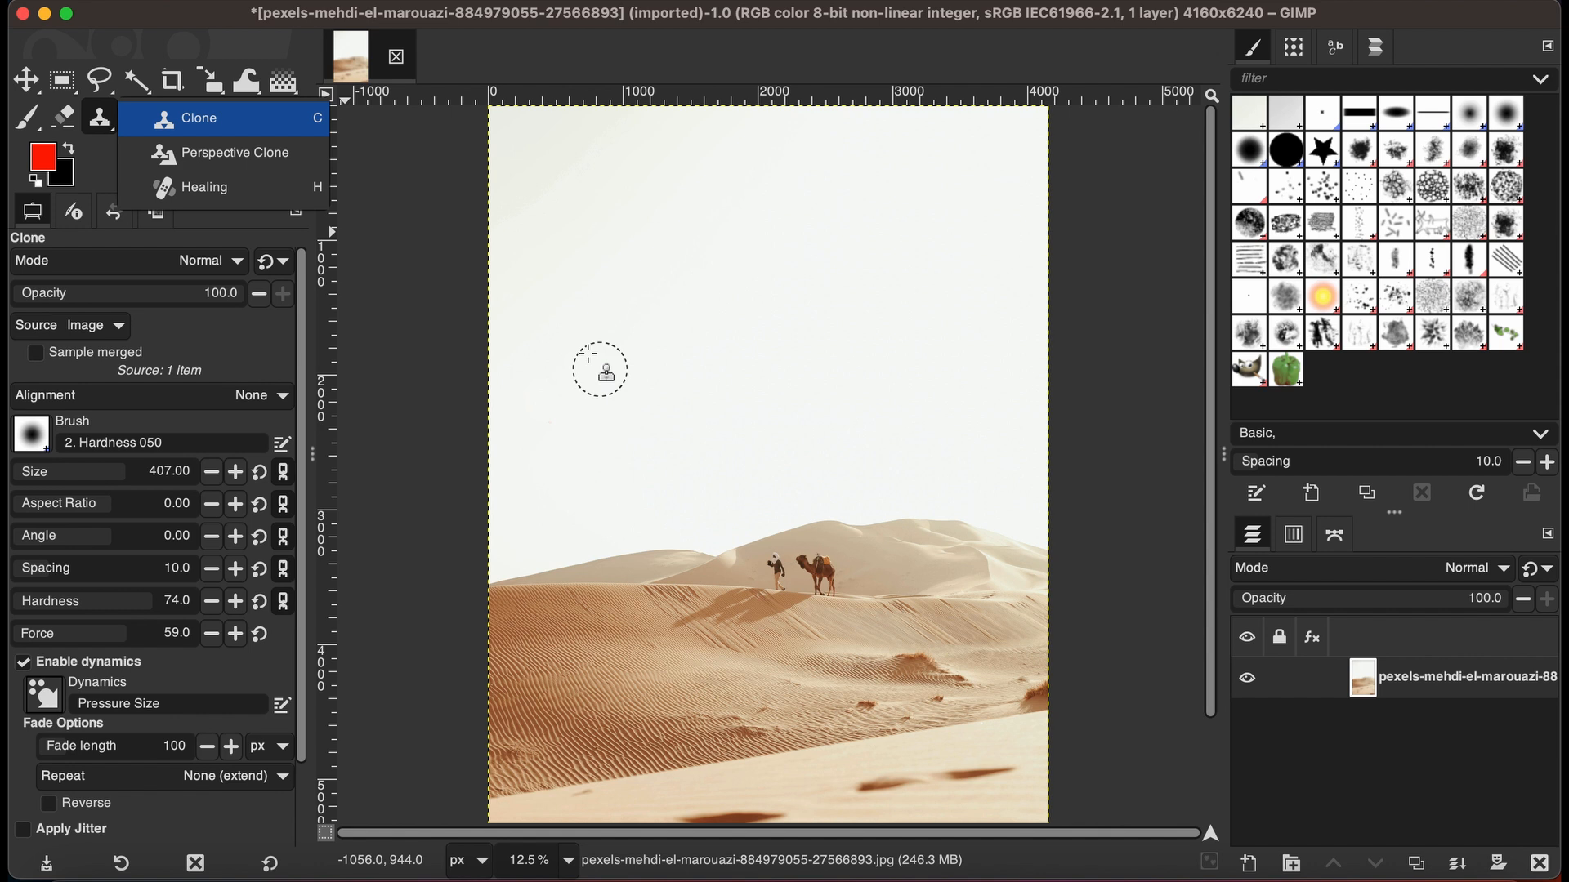
scroll(850, 652, "down", 3)
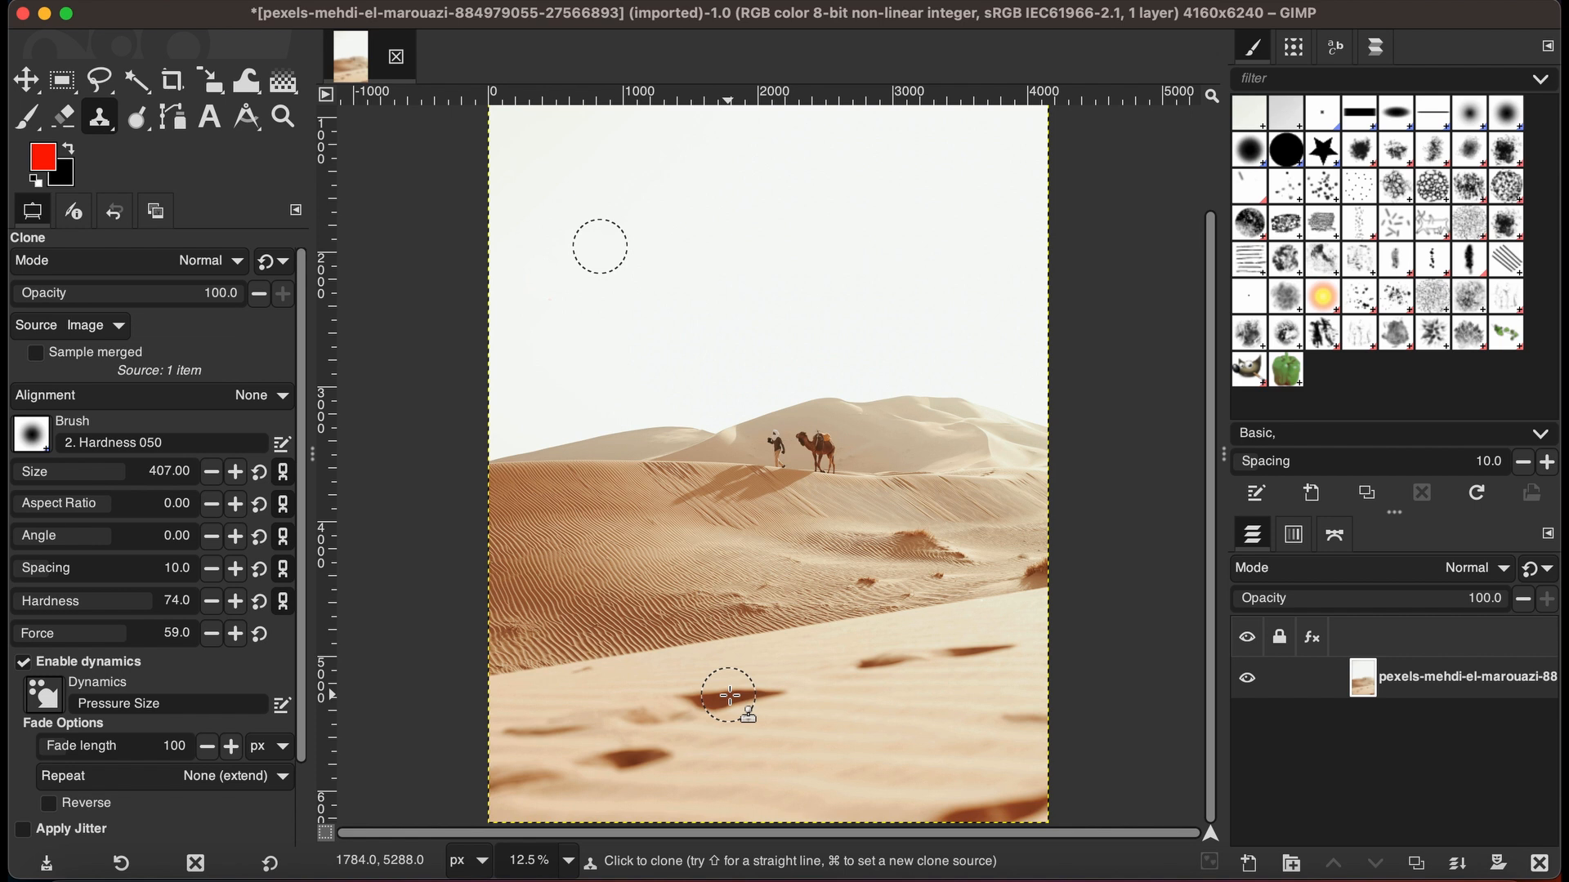
left_click(111, 127)
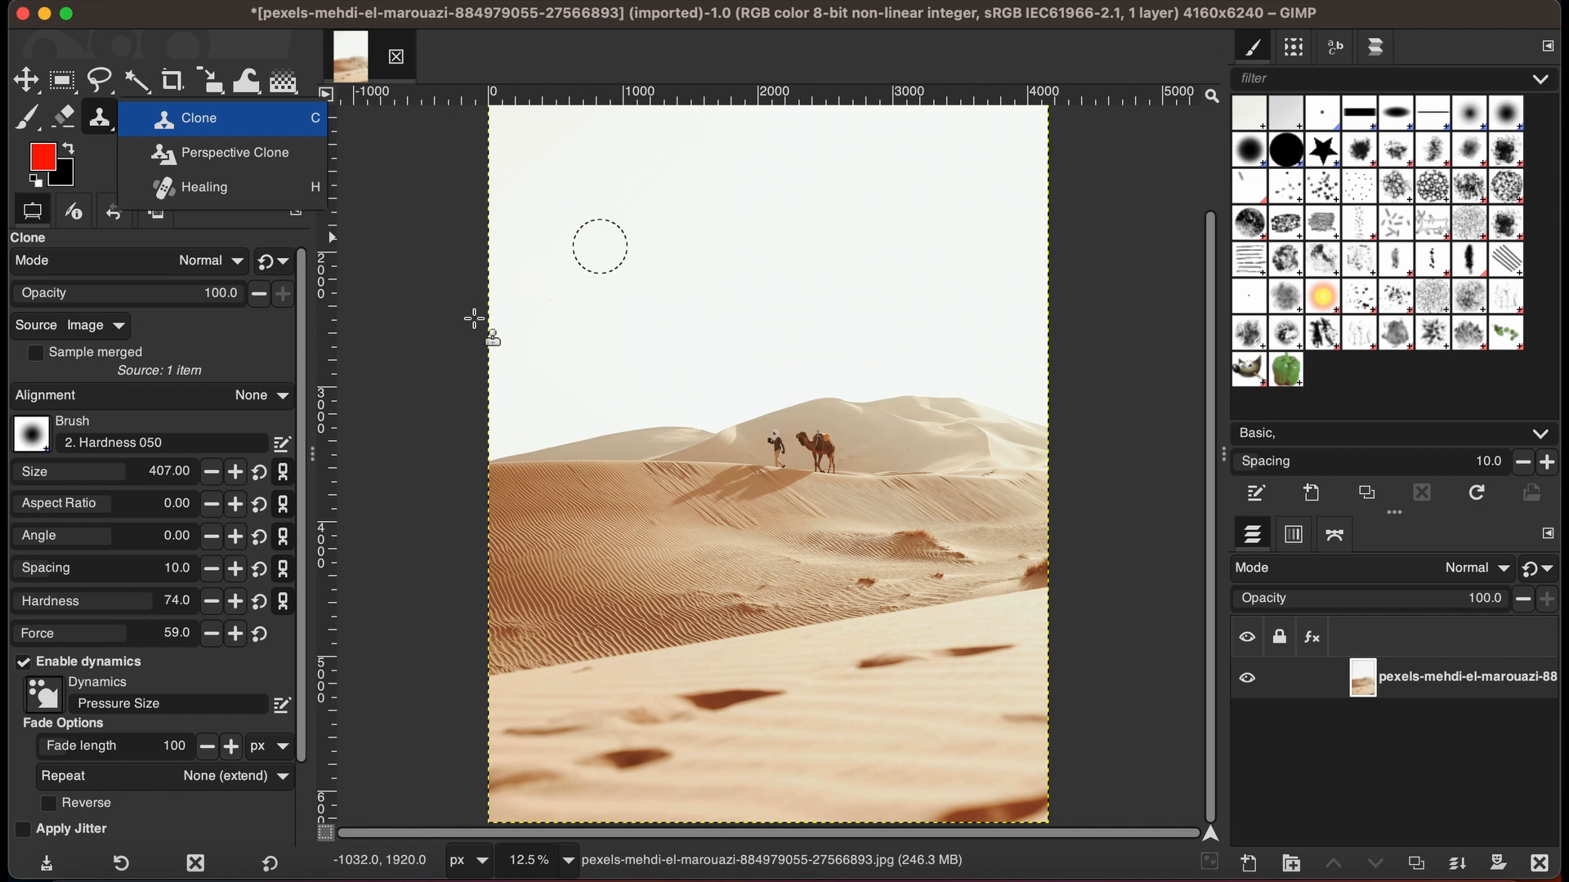
key("h")
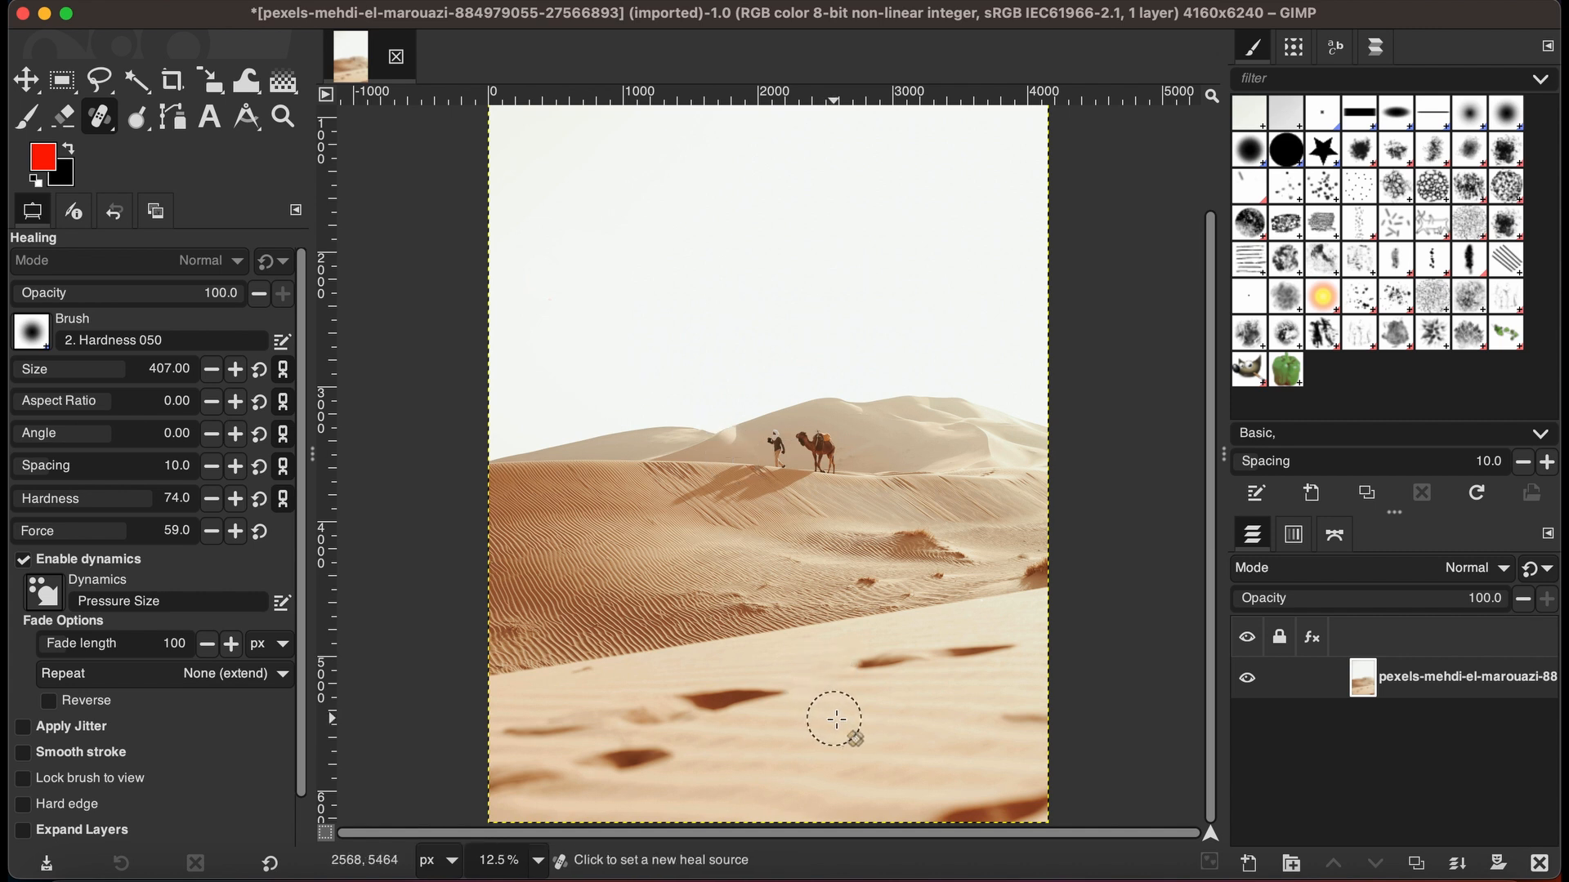
left_click(871, 729, "super")
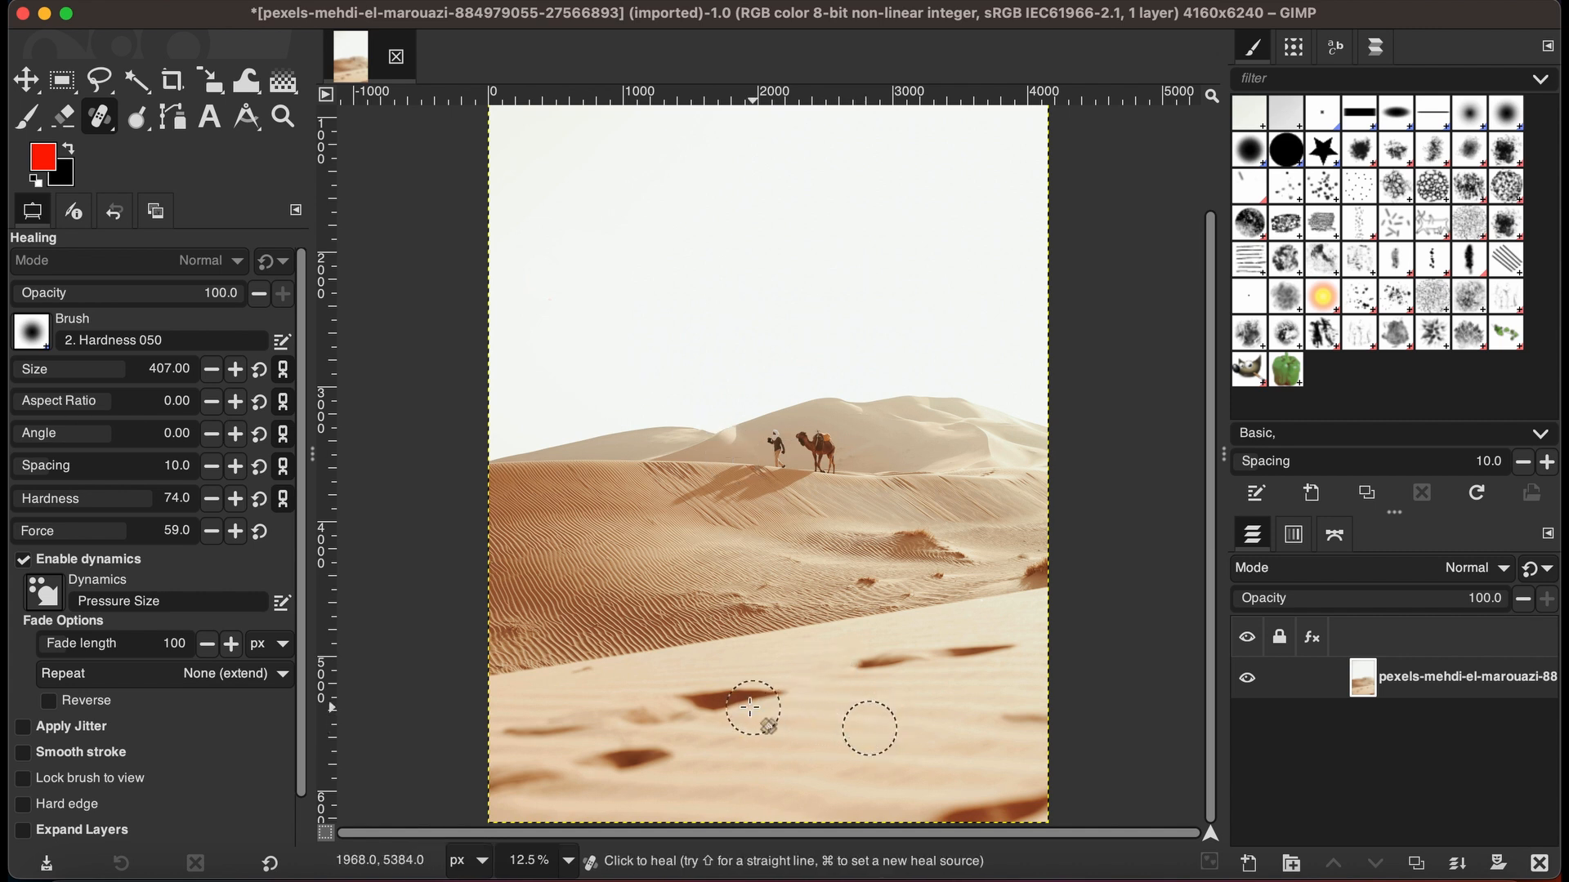
mouse_move(754, 707)
left_mouse_down()
mouse_move(770, 694)
mouse_move(678, 706)
left_mouse_up()
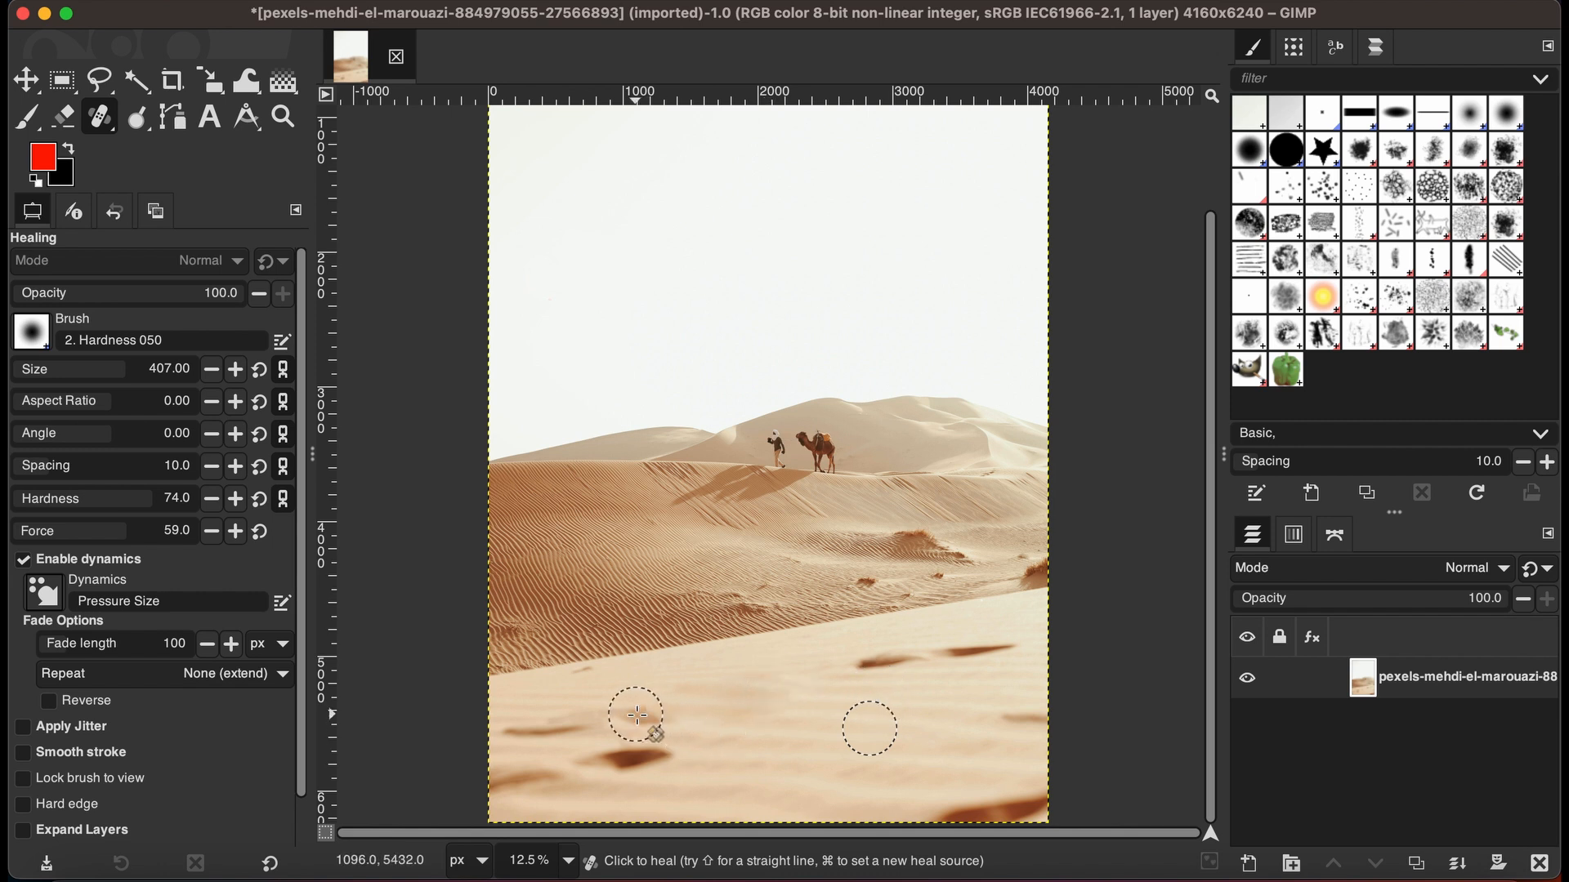
left_click_drag(637, 716, 524, 729)
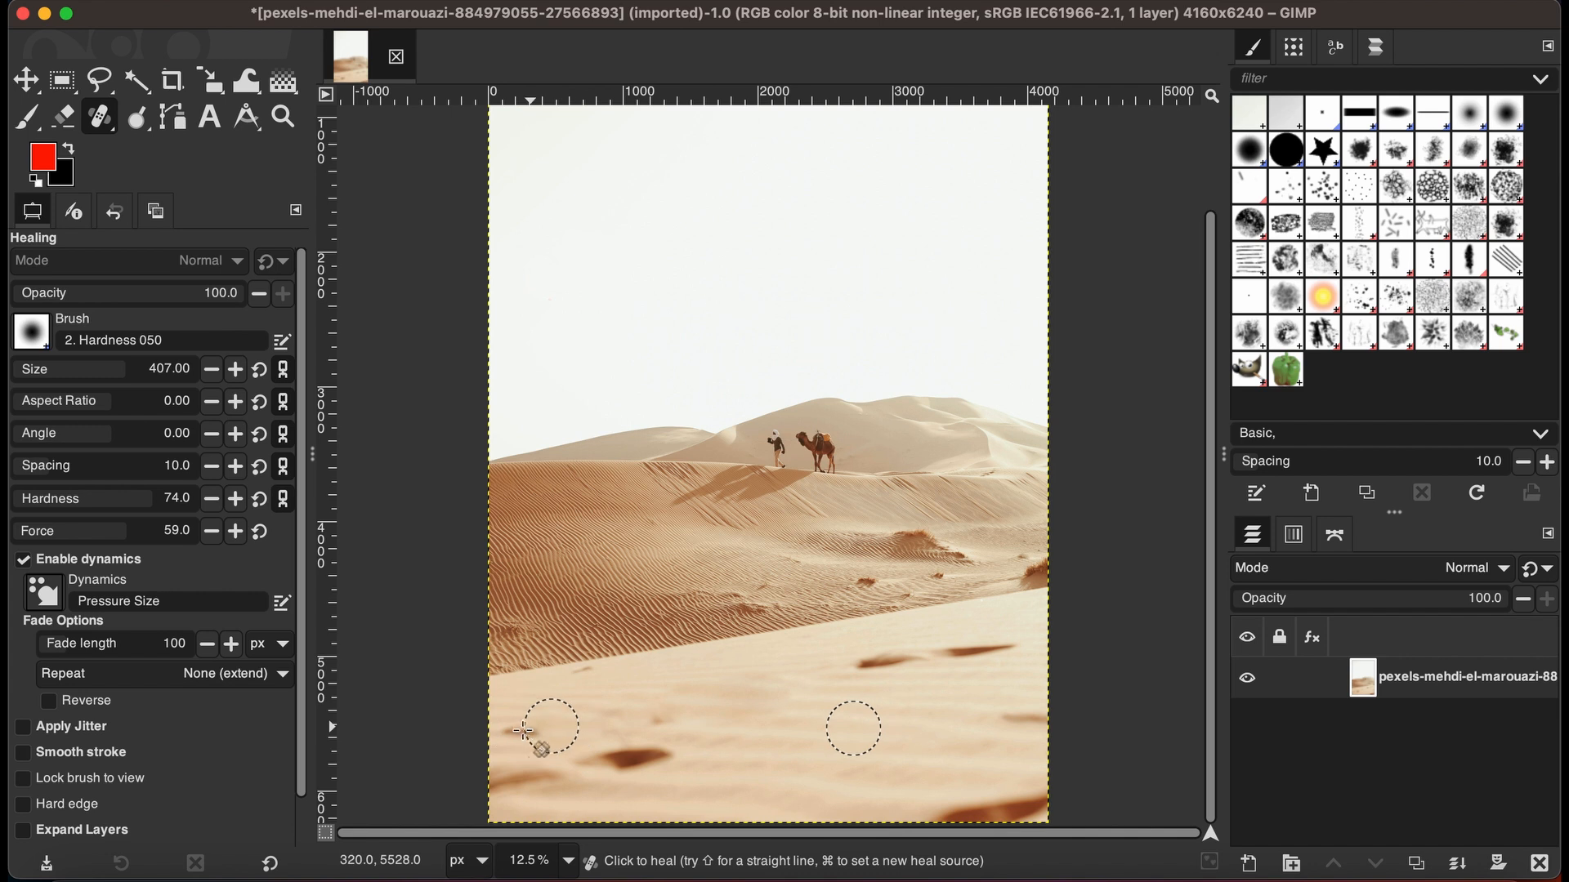
left_click(515, 733)
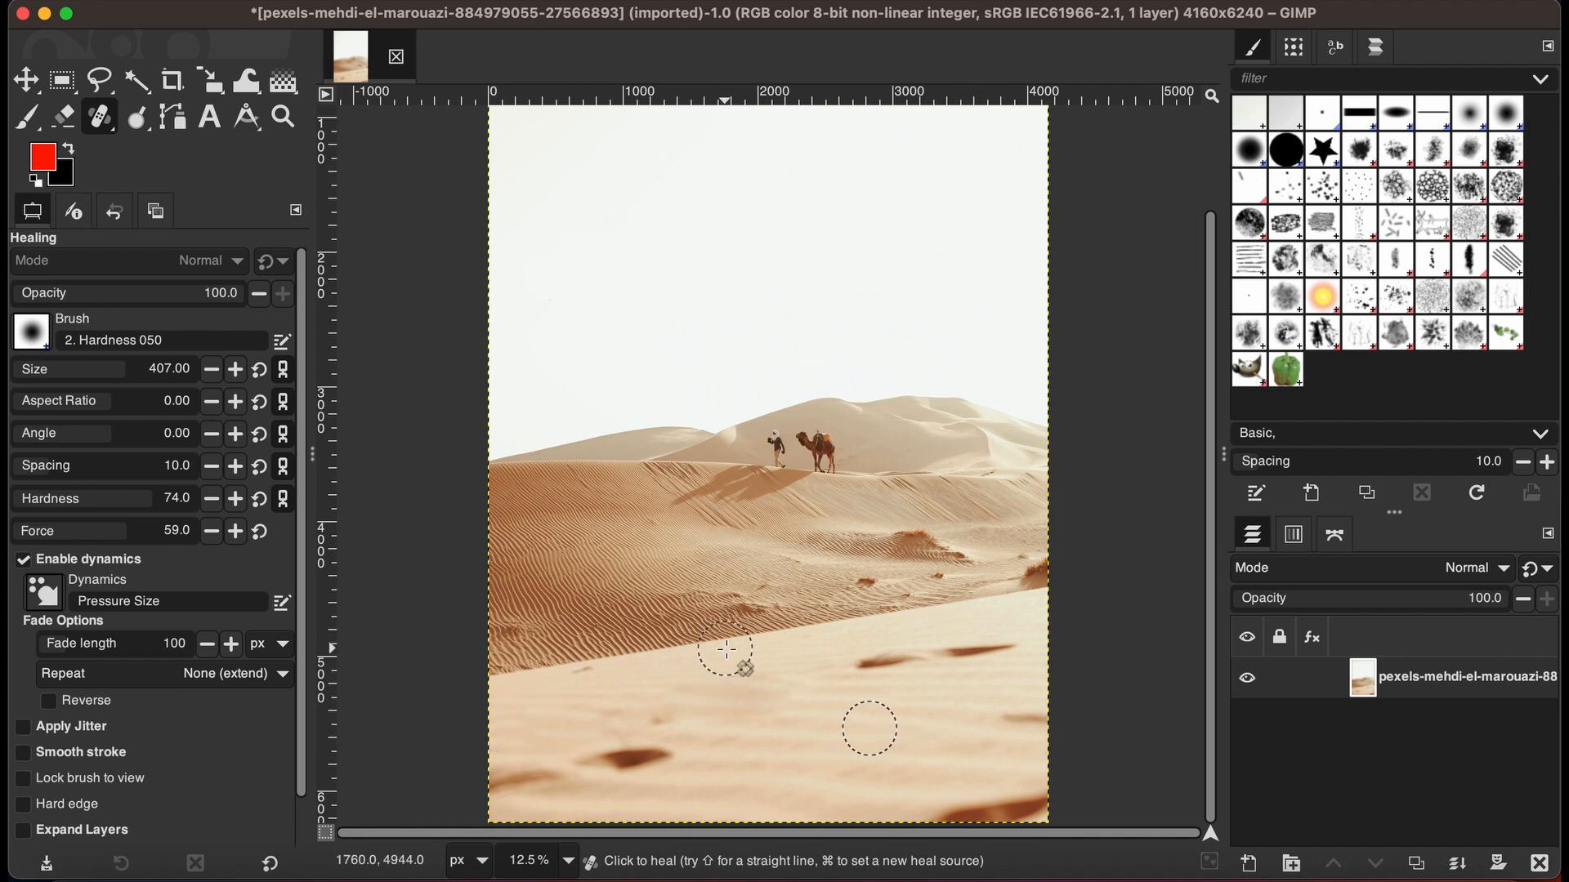
Heal the remaining dark footprint and the small mark at the photo's lower left edge, resampling nearby clean sand
left_click(760, 768, "super")
left_click_drag(657, 758, 597, 755)
left_click(721, 684, "super")
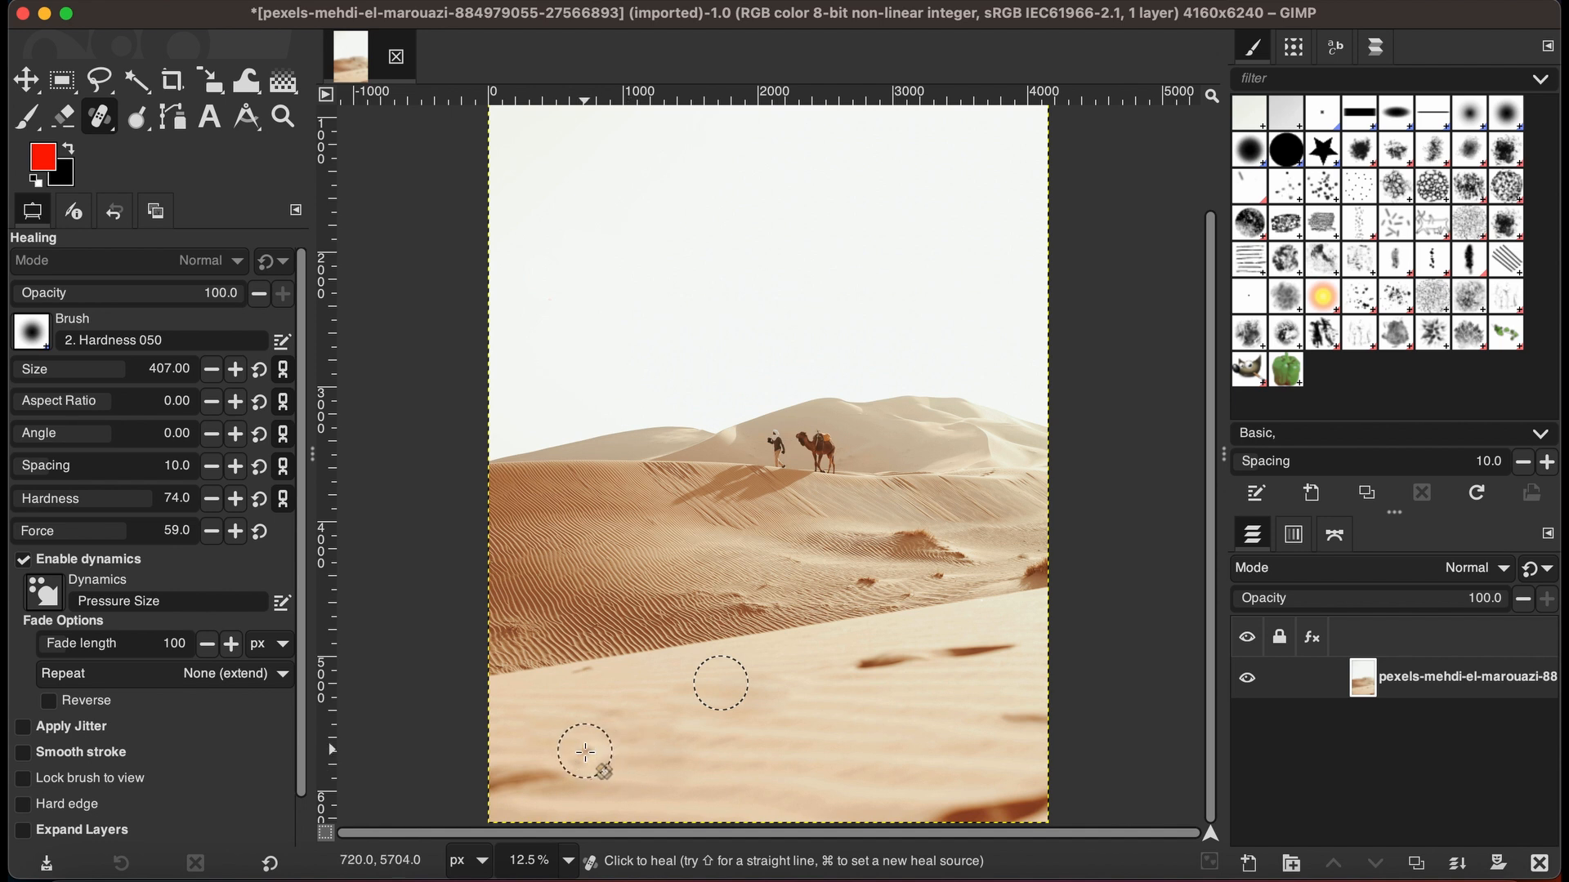
left_click_drag(578, 746, 582, 747)
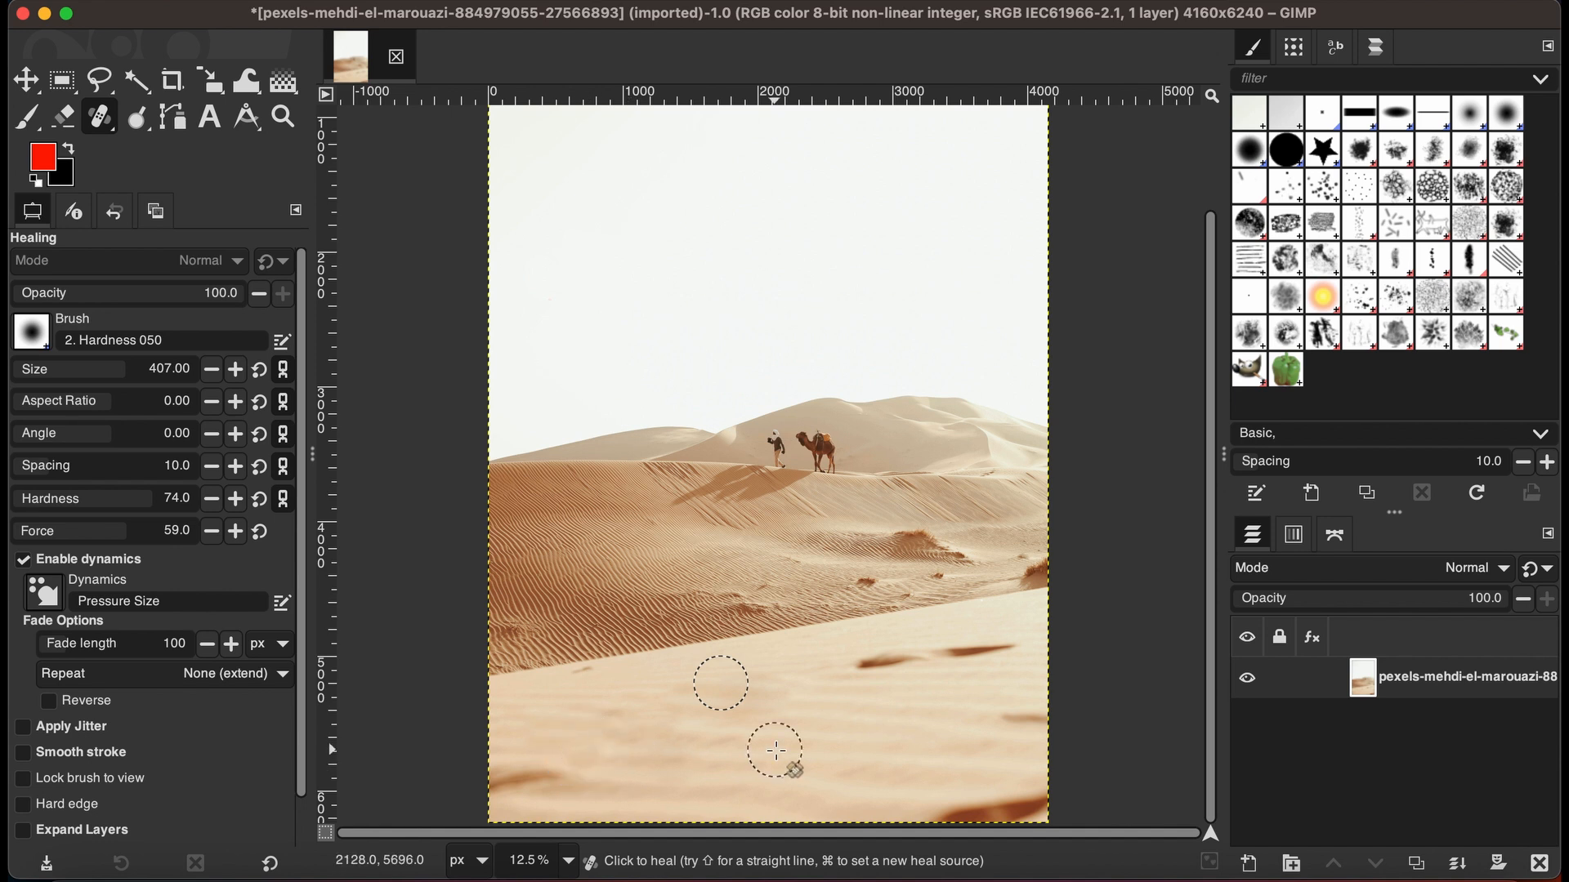
left_click(638, 787, "super")
mouse_move(535, 785)
left_mouse_down()
mouse_move(557, 777)
mouse_move(507, 785)
left_mouse_up()
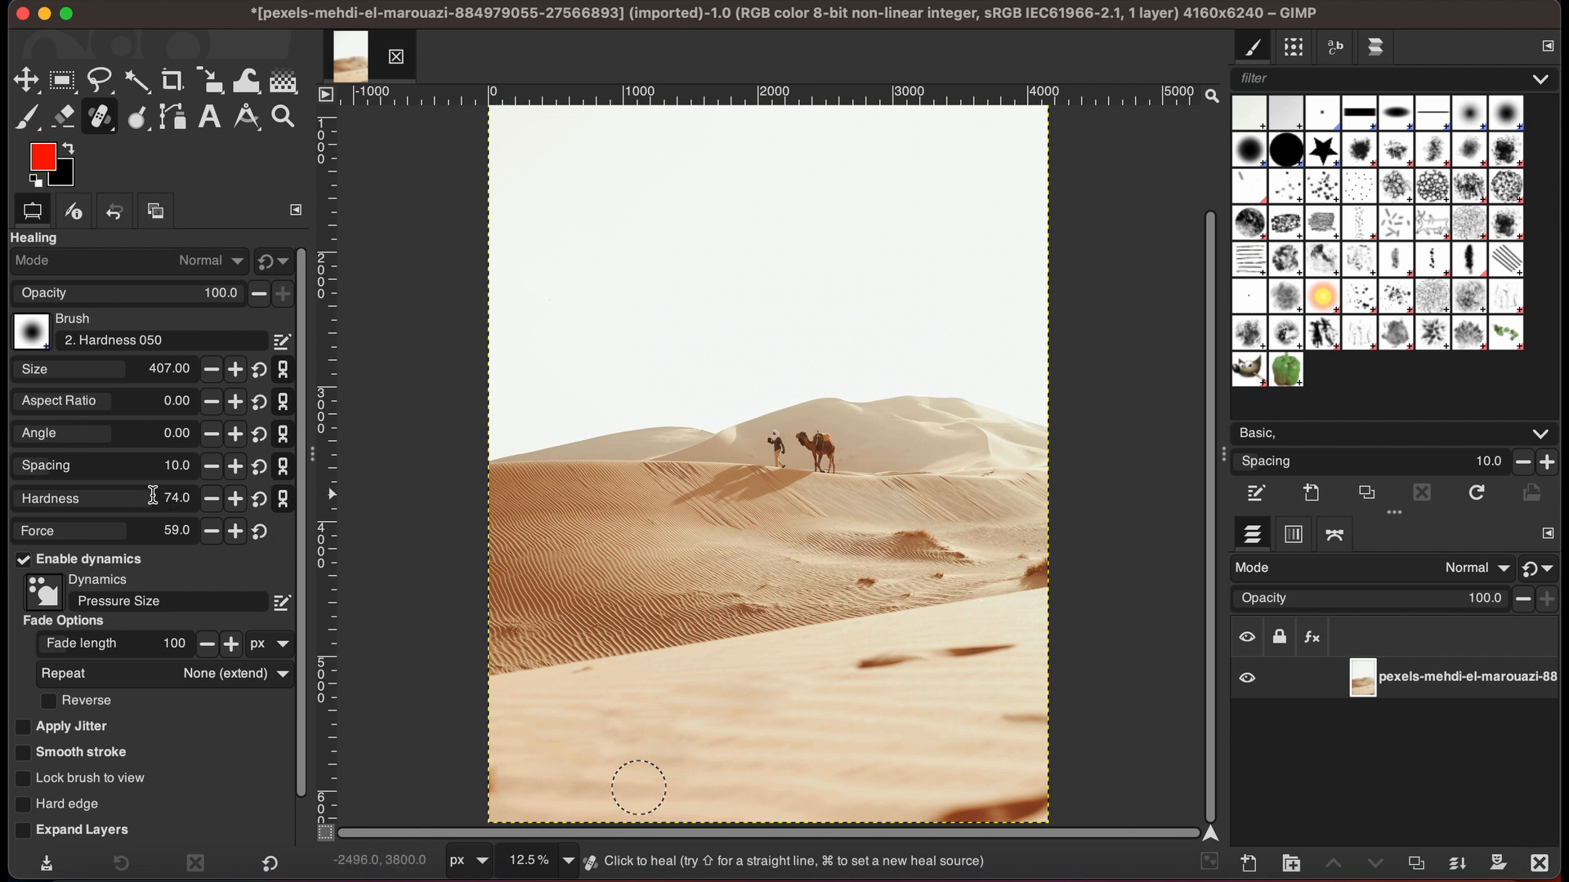
Heal the dark patch in the photo's lower right corner from clean sand above it, using brush hardness 28 and force 40
left_click(69, 500)
left_click(89, 531)
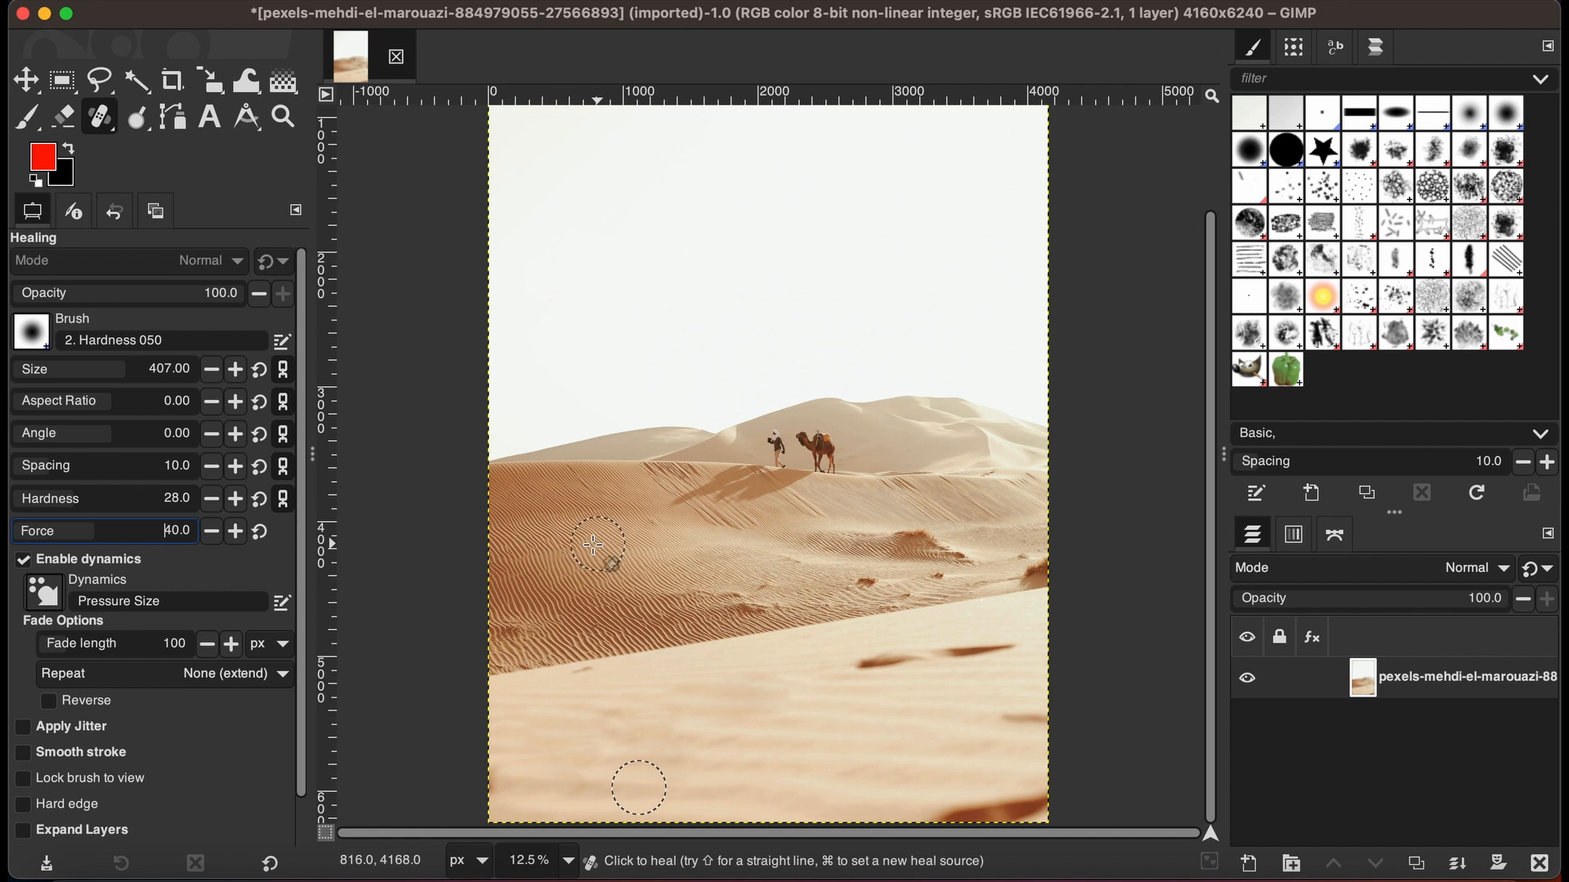
left_click(905, 728)
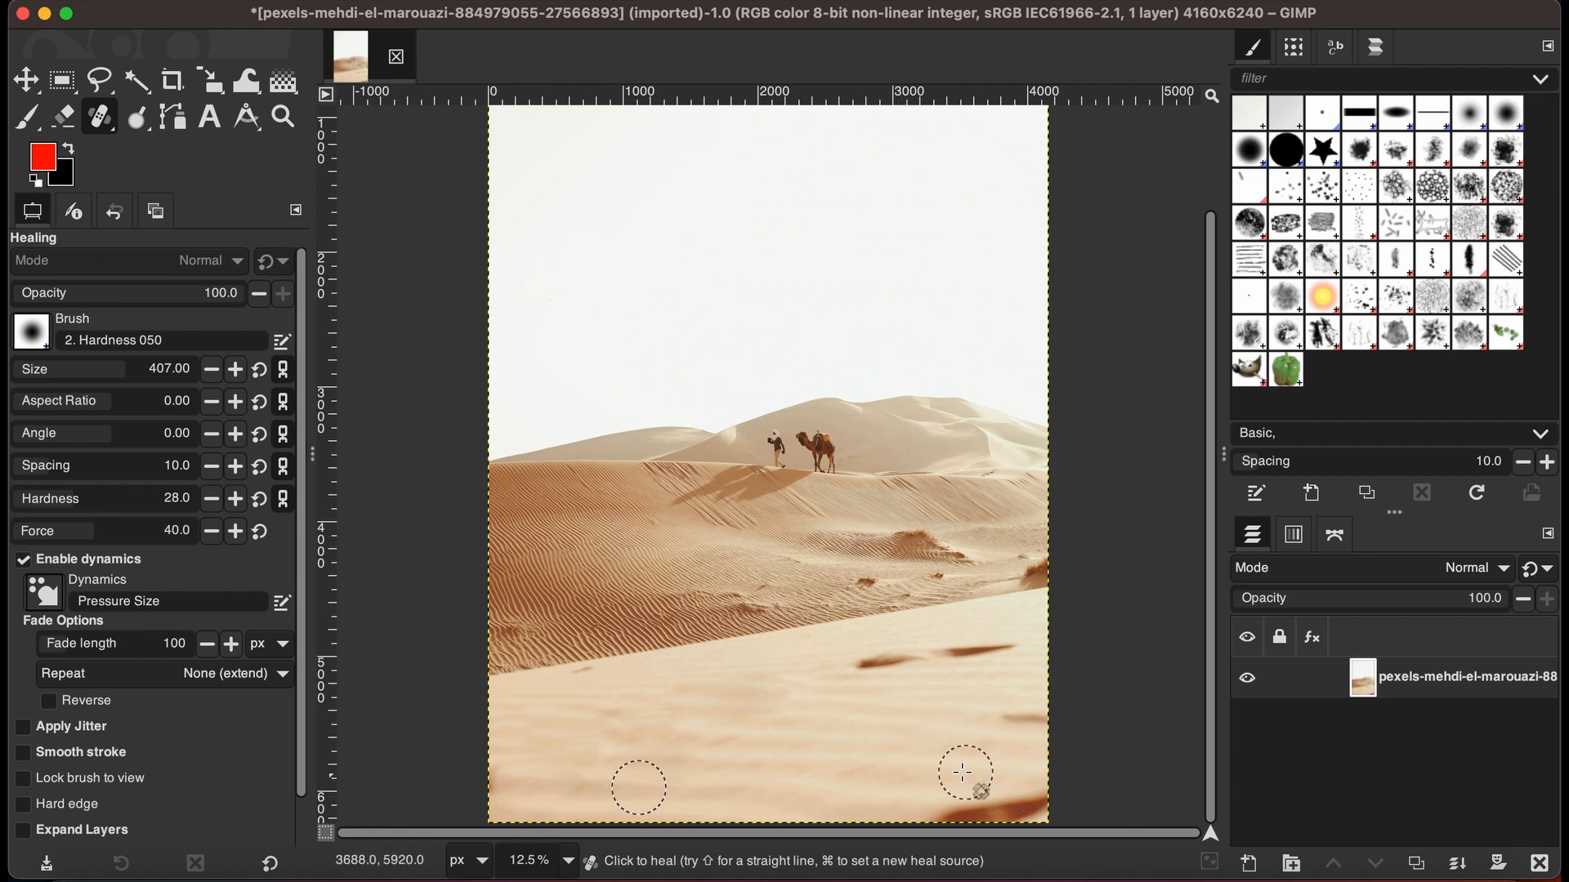
left_click(913, 744, "super")
mouse_move(1031, 807)
left_mouse_down()
mouse_move(922, 819)
mouse_move(1052, 817)
left_mouse_up()
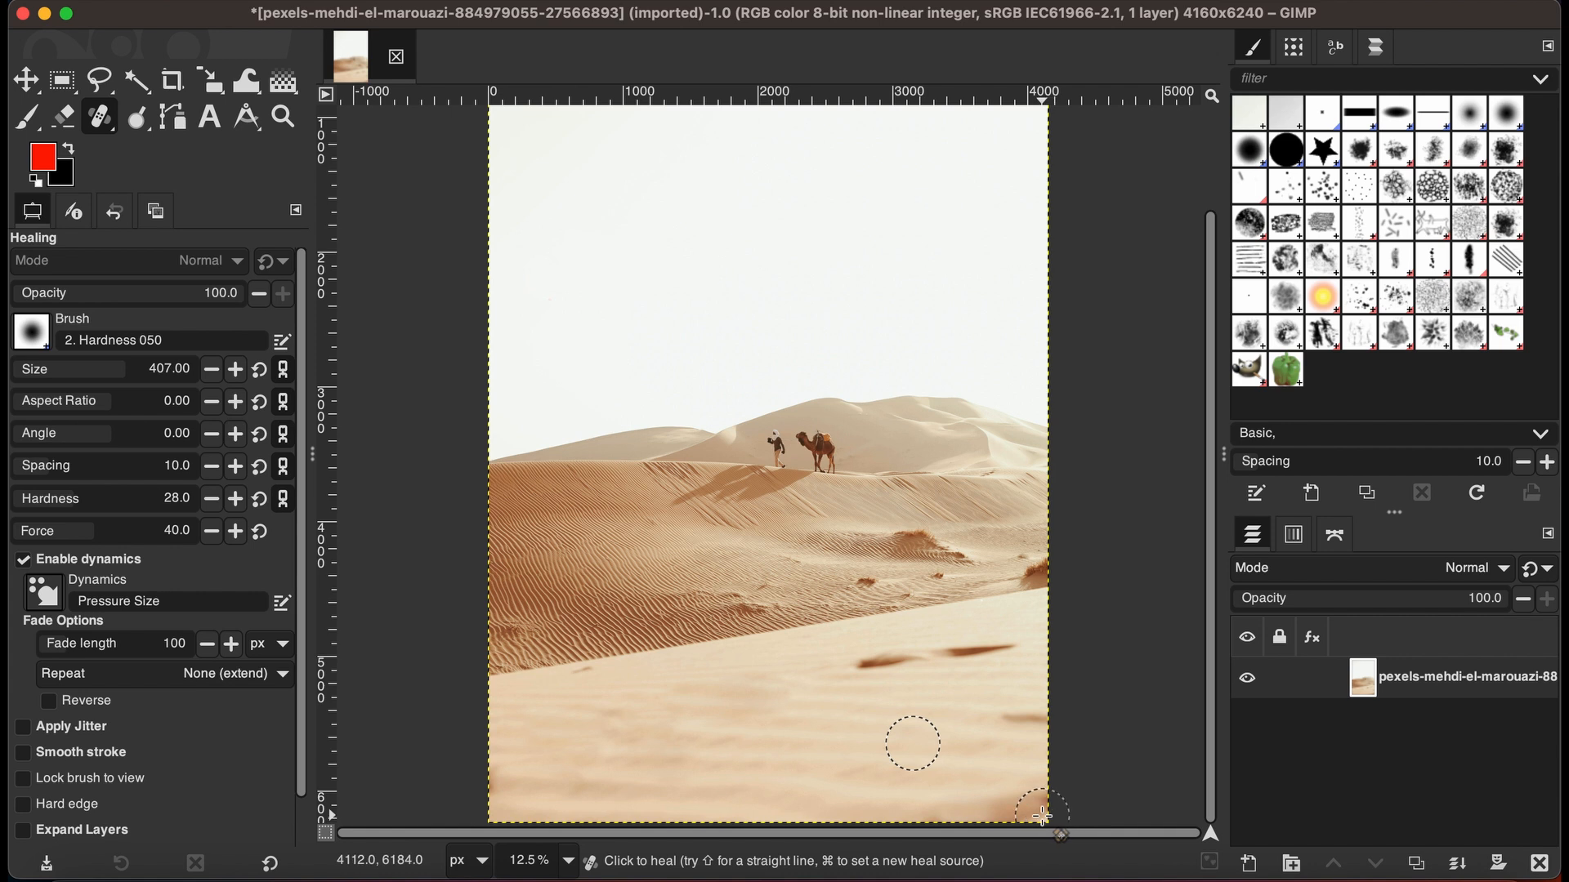